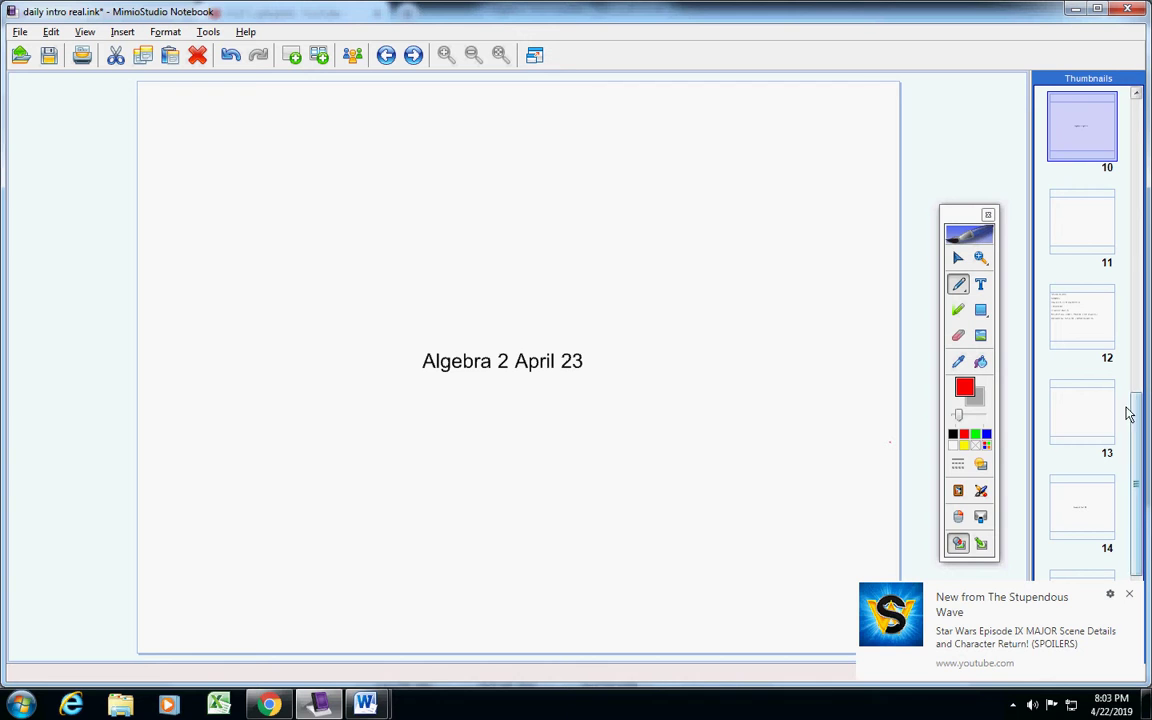
Step: Close the YouTube video notification pop-up
click(1129, 594)
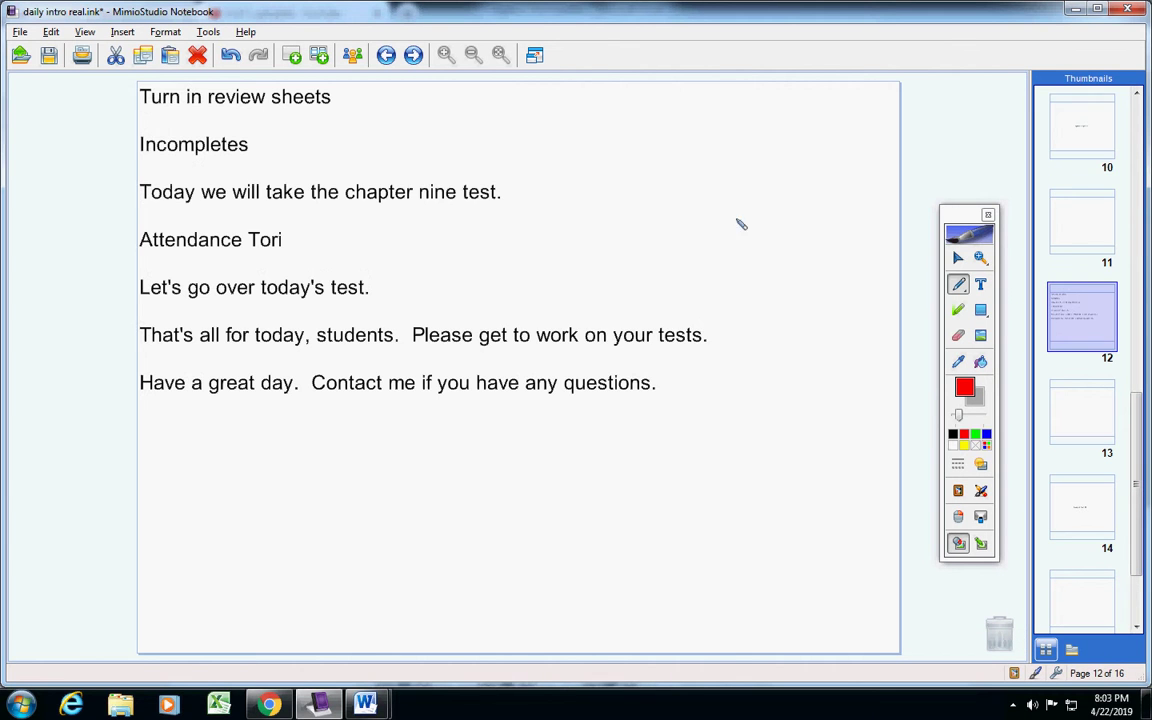
Step: Go to page 12 and write a red dash and '5 pp' beside 'Turn in review sheets'
key(Page_Down)
key(Page_Down)
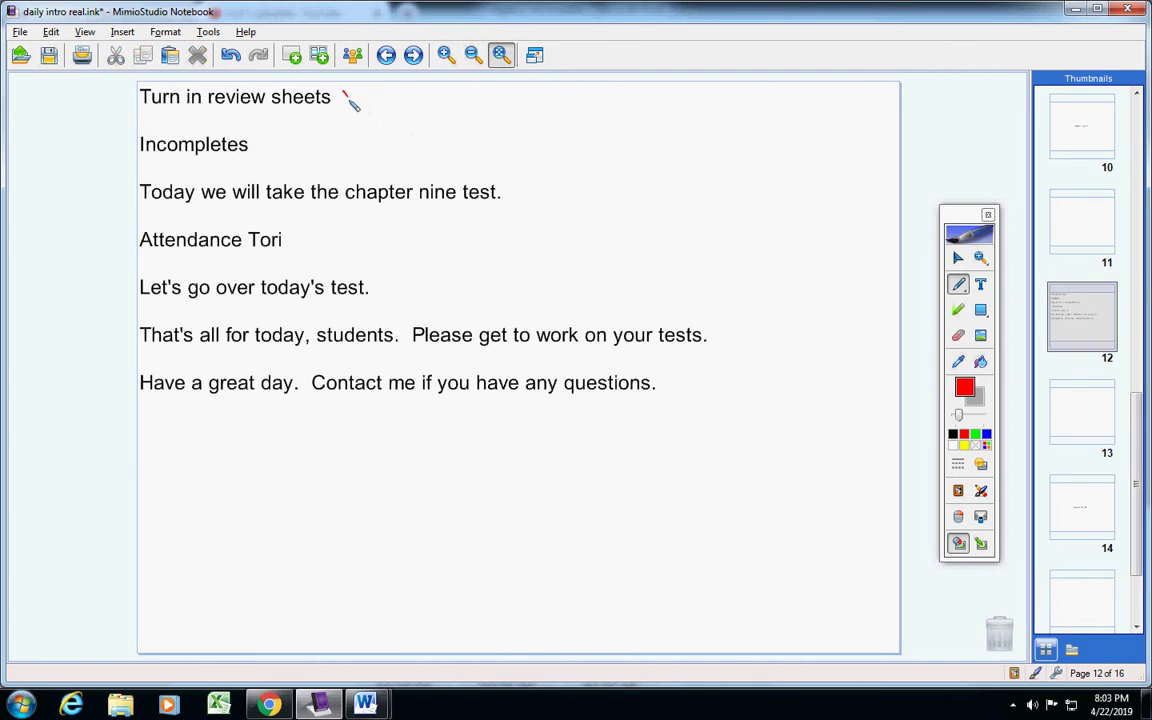
drag(344, 99, 396, 96)
mouse_move(411, 92)
mouse_down()
mouse_move(415, 113)
mouse_move(434, 87)
mouse_move(452, 110)
mouse_move(465, 100)
mouse_move(489, 111)
mouse_up()
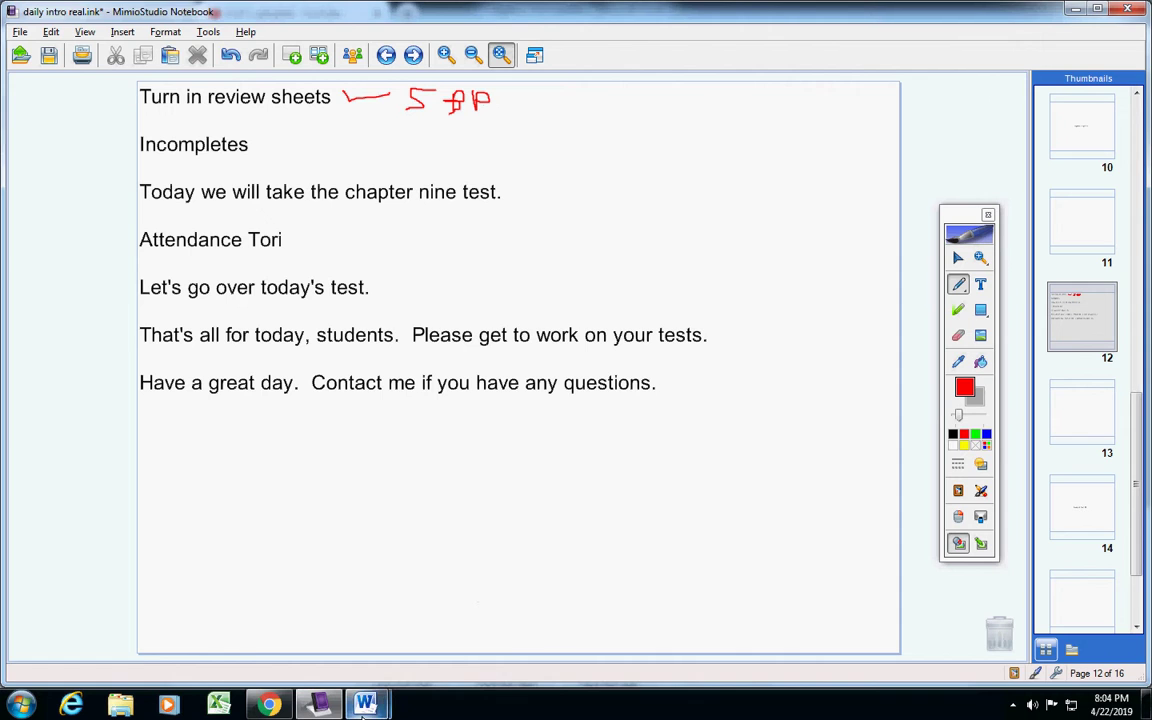
Step: Switch to the Algebra 2 Incompletes document in Word and scroll down to its last entries
mouse_move(365, 705)
mouse_move(424, 635)
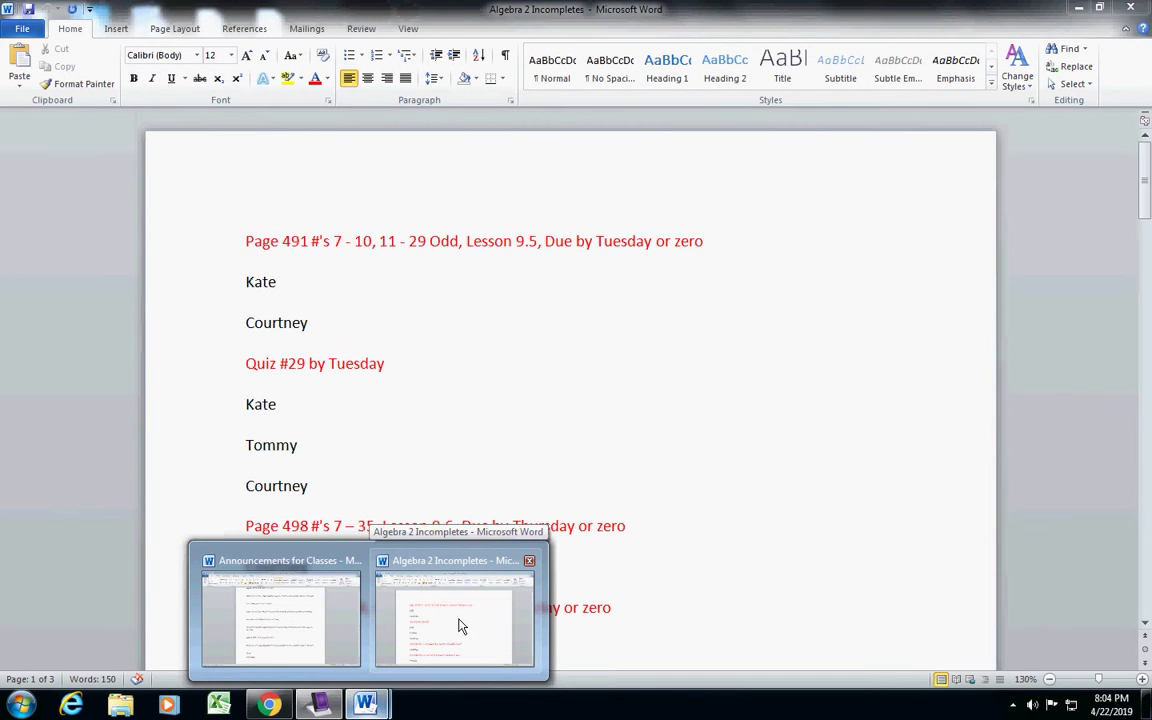
click(460, 625)
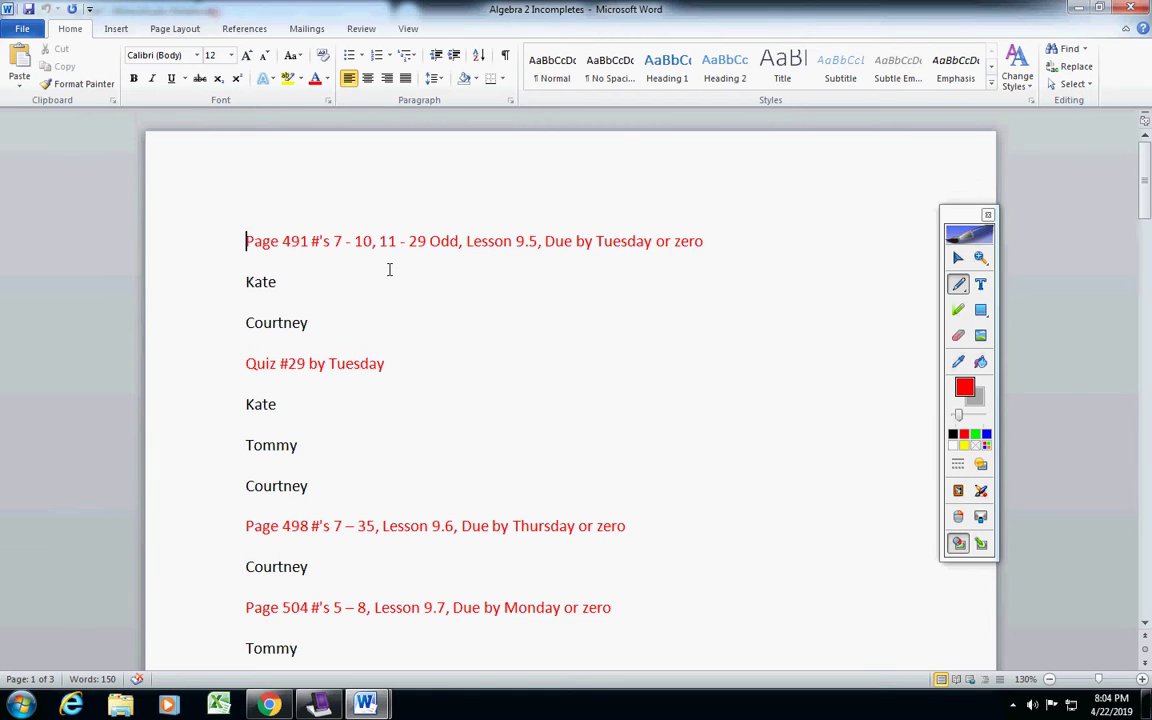
scroll(390, 272, down, 5)
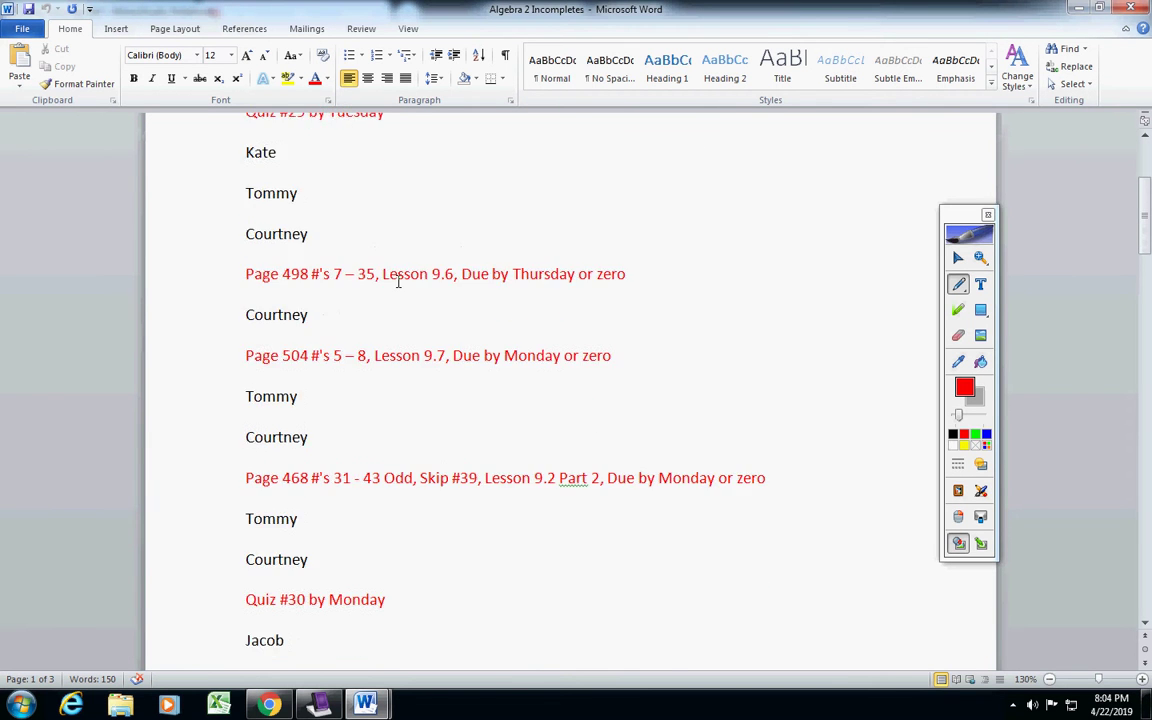
scroll(400, 290, down, 3)
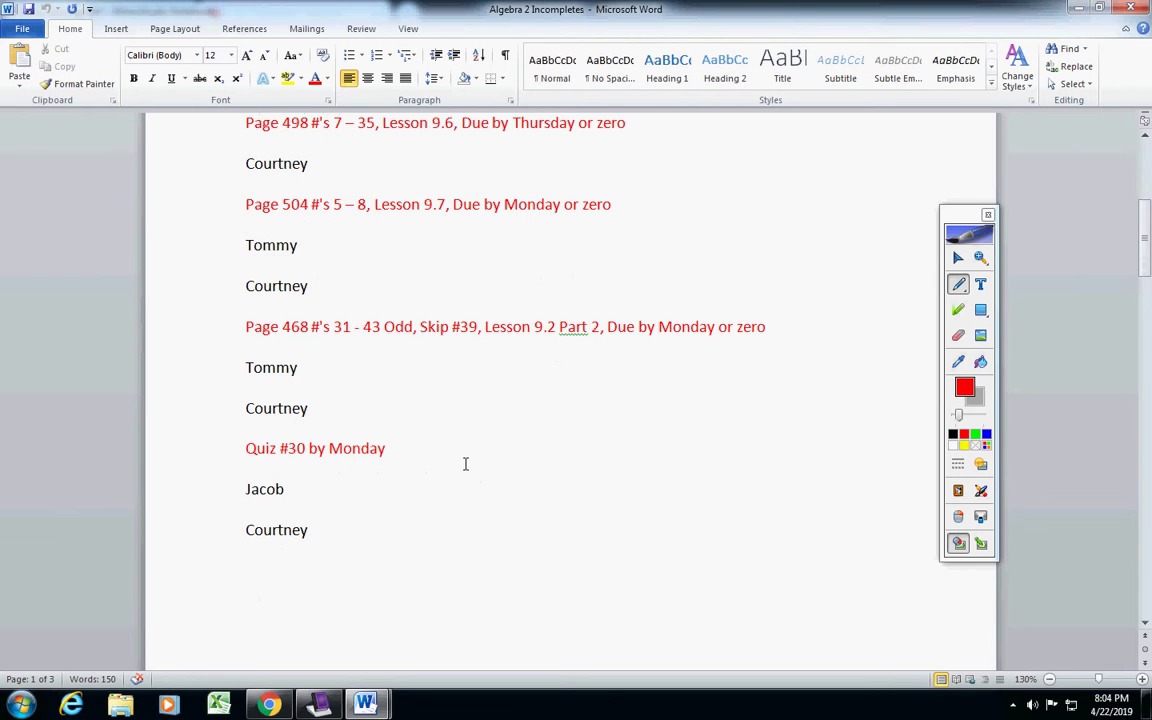
Step: Delete 'by Monday' from the Quiz #30 line and save the document
click(417, 437)
key(BackSpace)
key(BackSpace)
key(BackSpace)
key(BackSpace)
key(BackSpace)
key(BackSpace)
key(BackSpace)
key(BackSpace)
key(BackSpace)
key(BackSpace)
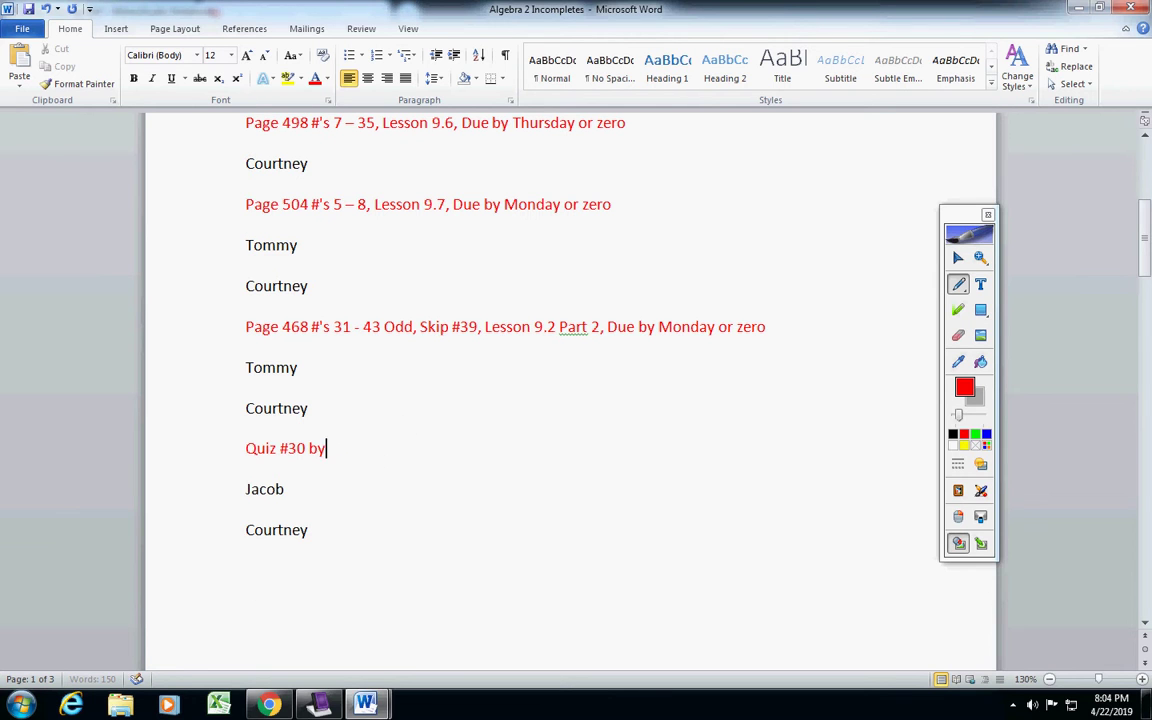
key(ctrl+s)
Step: Erase the due dates from the Page 468 and Page 504 assignment lines
click(776, 327)
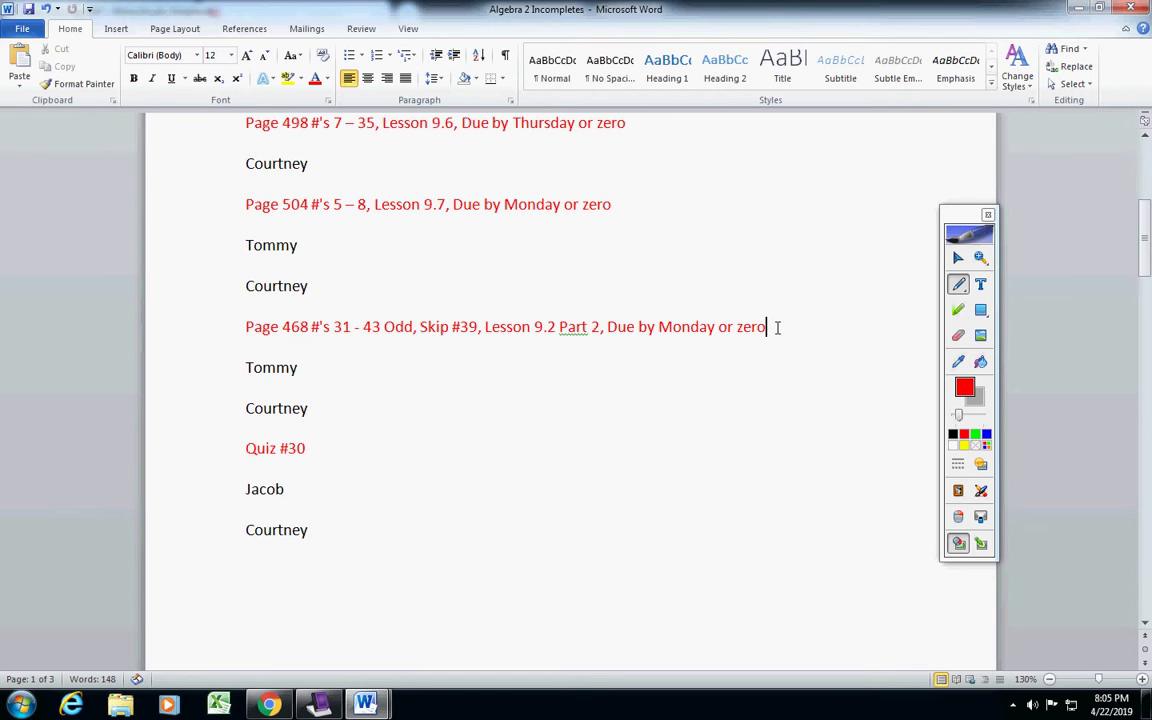
key(BackSpace)
key(BackSpace)
key(BackSpace)
key(BackSpace)
key(BackSpace)
key(BackSpace)
key(BackSpace)
key(BackSpace)
key(BackSpace)
key(BackSpace)
key(BackSpace)
key(BackSpace)
key(BackSpace)
key(BackSpace)
key(BackSpace)
key(BackSpace)
key(BackSpace)
key(BackSpace)
key(BackSpace)
key(BackSpace)
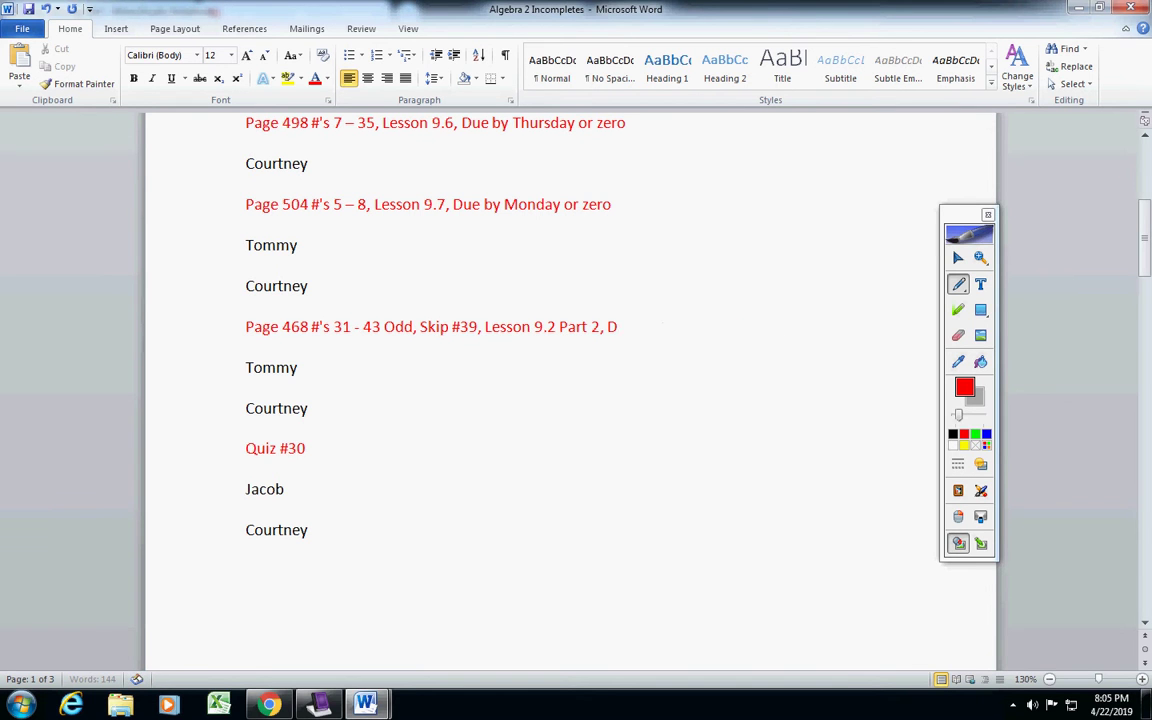
key(BackSpace)
key(BackSpace)
key(BackSpace)
scroll(751, 314, up, 4)
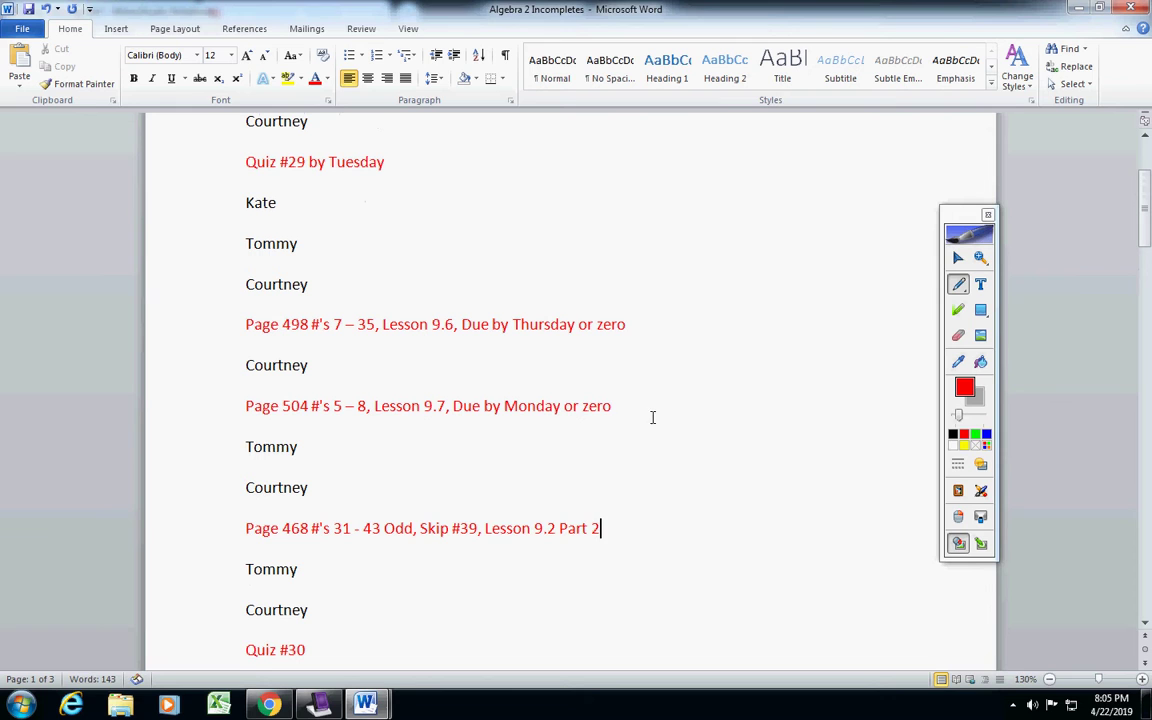
click(634, 405)
key(BackSpace)
key(BackSpace)
key(BackSpace)
key(BackSpace)
key(BackSpace)
key(BackSpace)
key(BackSpace)
key(BackSpace)
key(BackSpace)
key(BackSpace)
key(BackSpace)
key(BackSpace)
key(BackSpace)
key(BackSpace)
key(BackSpace)
key(BackSpace)
key(BackSpace)
key(BackSpace)
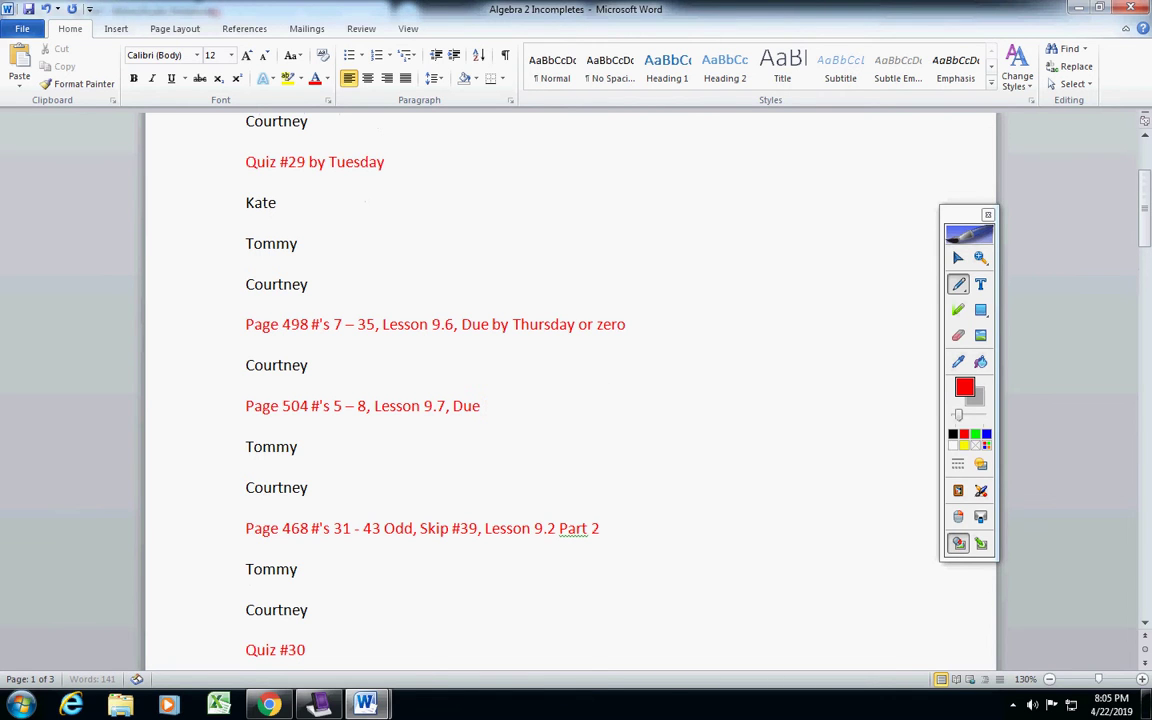
Step: Clear the Page 498 Thursday date and Quiz #29's 'by Tuesday', restoring the blank line before Kate
key(BackSpace)
key(BackSpace)
key(BackSpace)
key(BackSpace)
key(BackSpace)
click(658, 325)
key(BackSpace)
key(BackSpace)
key(BackSpace)
key(BackSpace)
key(BackSpace)
key(BackSpace)
key(BackSpace)
key(BackSpace)
key(BackSpace)
key(BackSpace)
key(BackSpace)
key(BackSpace)
key(BackSpace)
key(BackSpace)
key(BackSpace)
key(BackSpace)
key(BackSpace)
key(BackSpace)
key(BackSpace)
key(BackSpace)
key(BackSpace)
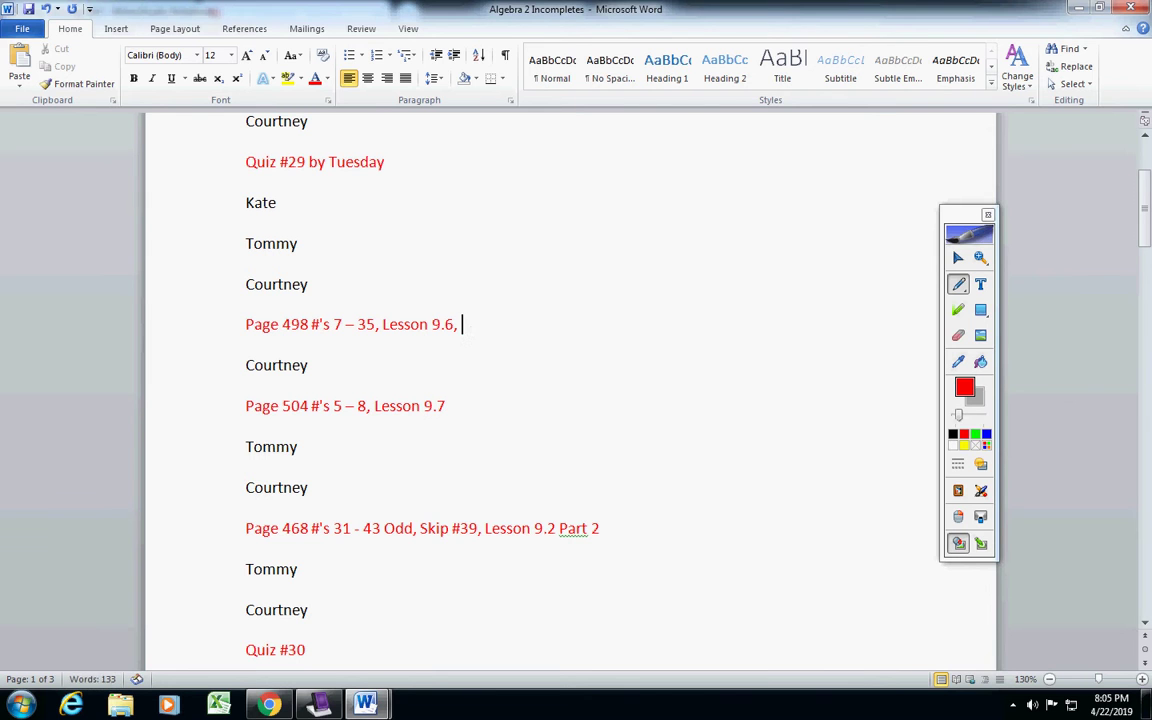
key(BackSpace)
key(BackSpace)
click(407, 172)
key(Delete)
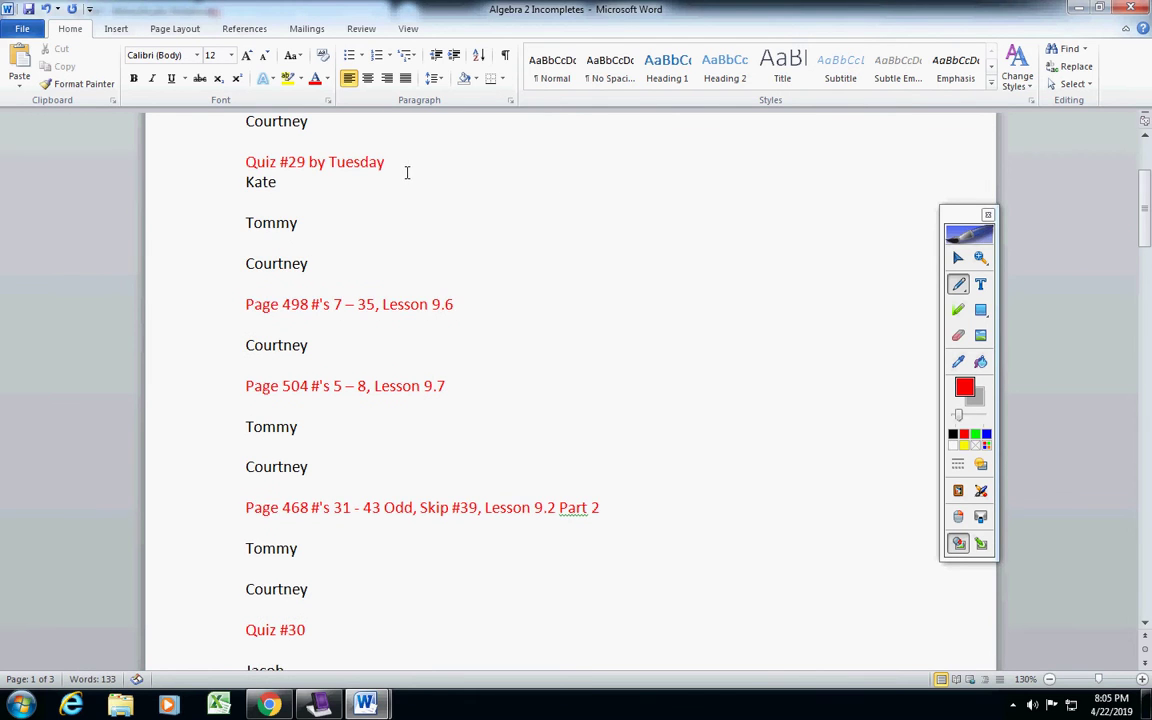
key(Return)
click(406, 166)
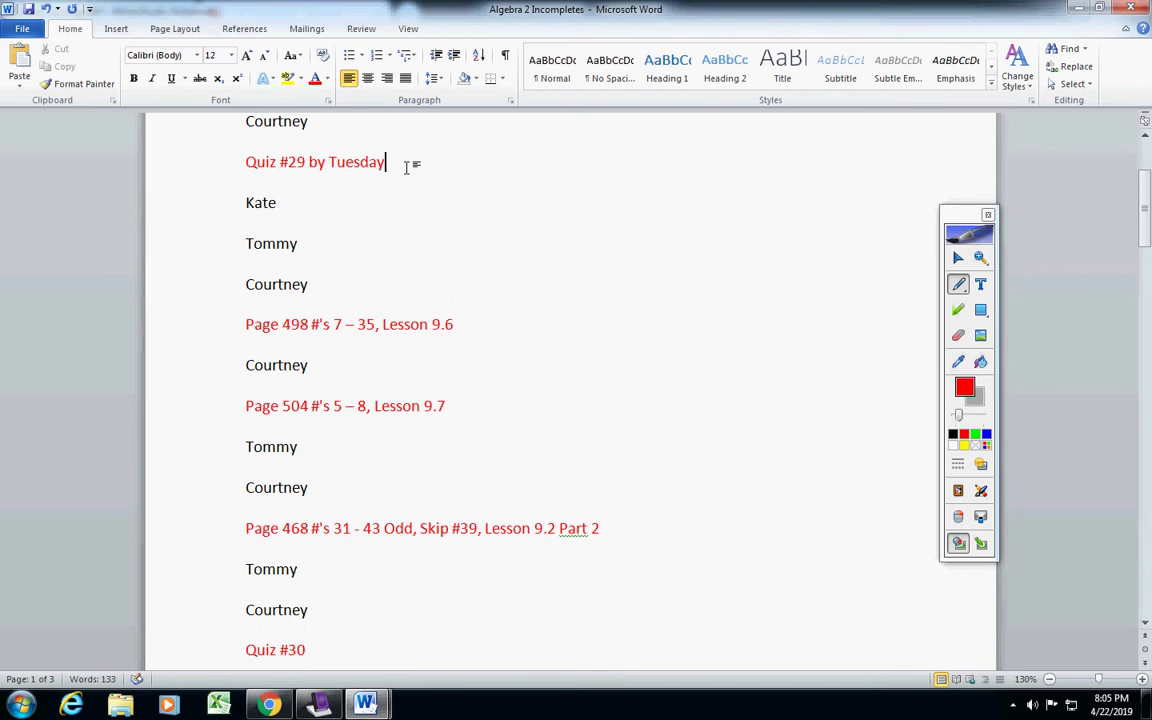
key(BackSpace)
key(BackSpace)
key(BackSpace)
key(BackSpace)
key(BackSpace)
key(BackSpace)
key(BackSpace)
key(BackSpace)
key(BackSpace)
key(BackSpace)
Step: Remove the Tuesday due date from the Page 491 line, save, and return to MimioStudio
scroll(490, 241, up, 2)
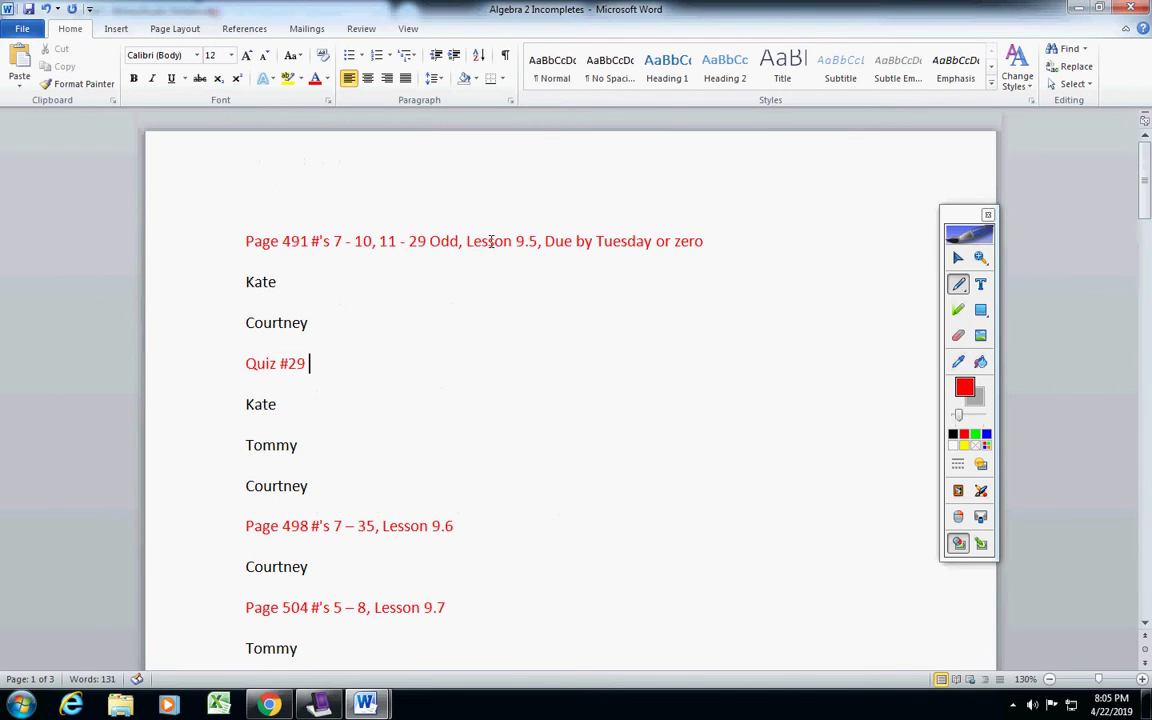
click(703, 241)
key(BackSpace)
key(BackSpace)
key(BackSpace)
key(BackSpace)
key(BackSpace)
key(BackSpace)
key(BackSpace)
key(BackSpace)
key(BackSpace)
key(BackSpace)
key(BackSpace)
key(BackSpace)
key(BackSpace)
key(BackSpace)
key(BackSpace)
key(BackSpace)
key(BackSpace)
key(BackSpace)
key(BackSpace)
key(BackSpace)
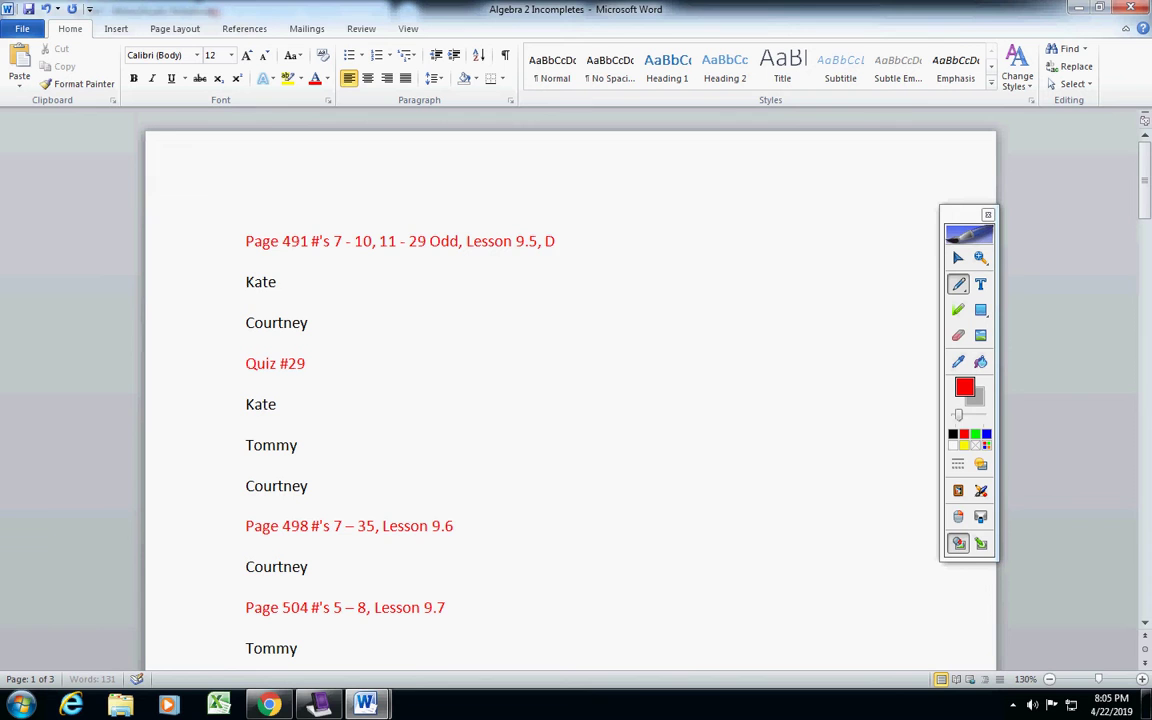
key(BackSpace)
key(BackSpace)
key(BackSpace)
key(alt)
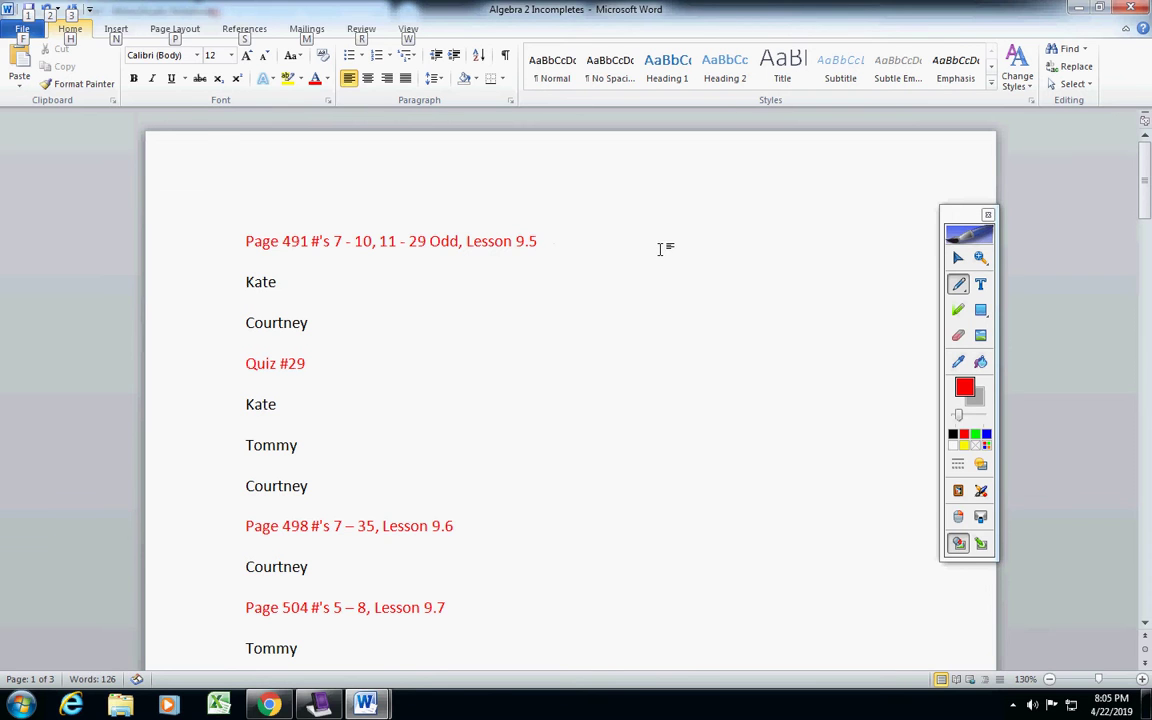
key(1)
click(318, 705)
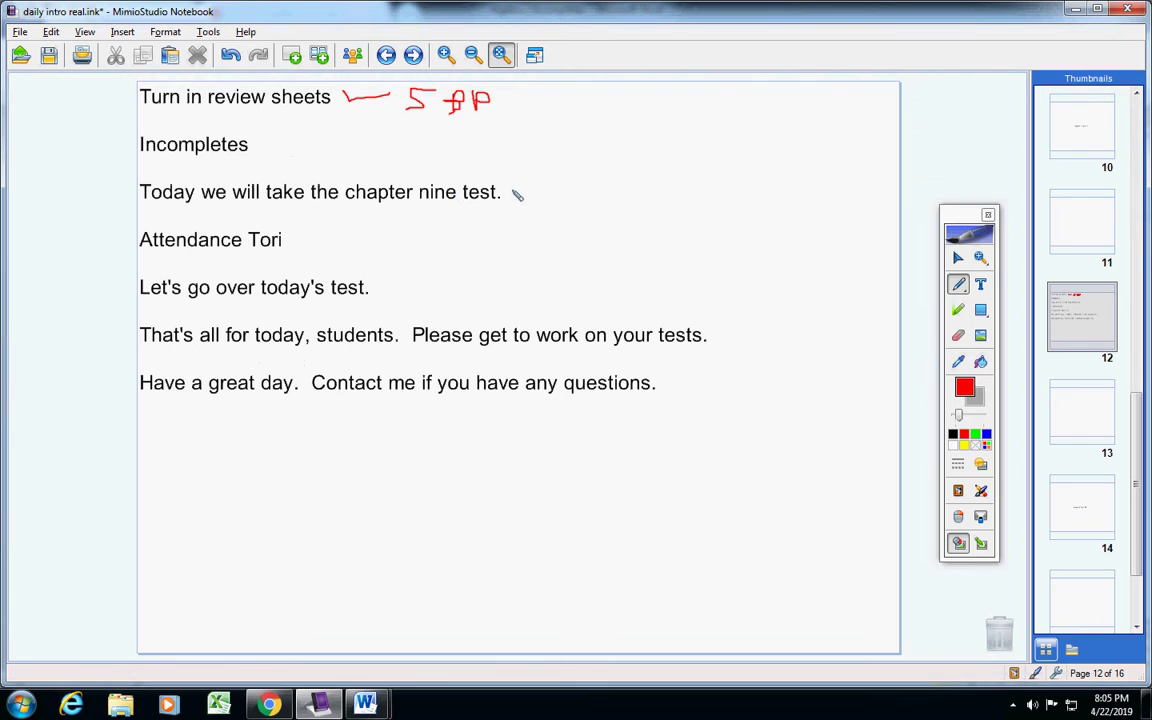
Step: Draw red checks after the chapter nine test and Attendance Tori lines, then write 'real imag' beside them
mouse_move(509, 184)
mouse_down()
mouse_move(515, 194)
mouse_move(532, 183)
mouse_up()
drag(294, 237, 356, 235)
mouse_move(491, 266)
mouse_down()
mouse_move(498, 249)
mouse_move(548, 266)
mouse_move(624, 258)
mouse_move(633, 270)
mouse_move(640, 258)
mouse_move(645, 290)
mouse_move(634, 286)
mouse_up()
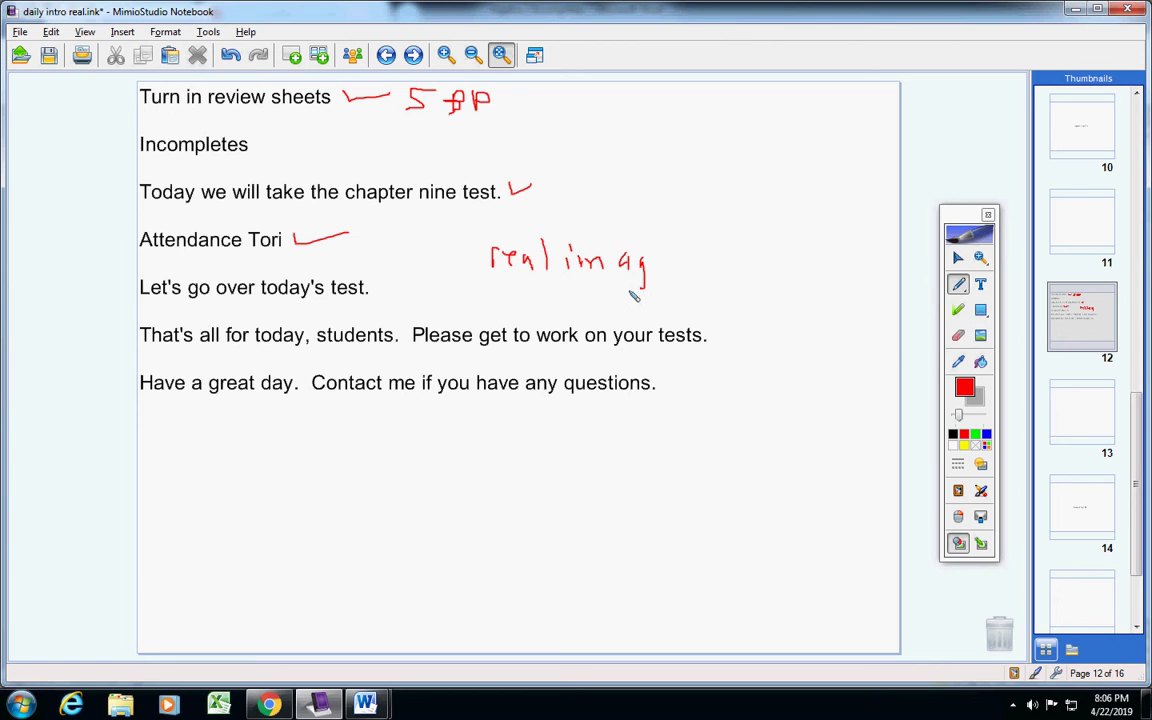
Step: Erase the old red notes and handwrite '2x⁴' in red below the typed list
click(958, 338)
mouse_move(654, 150)
mouse_down()
mouse_move(303, 190)
mouse_move(748, 267)
mouse_up()
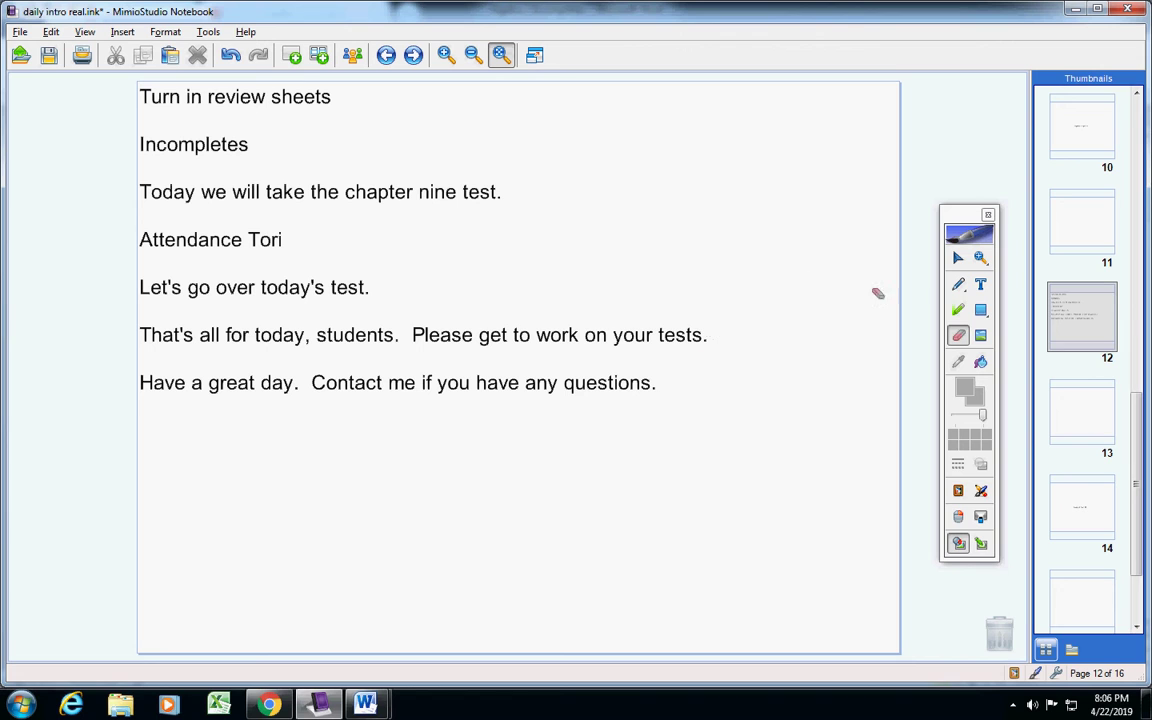
click(957, 286)
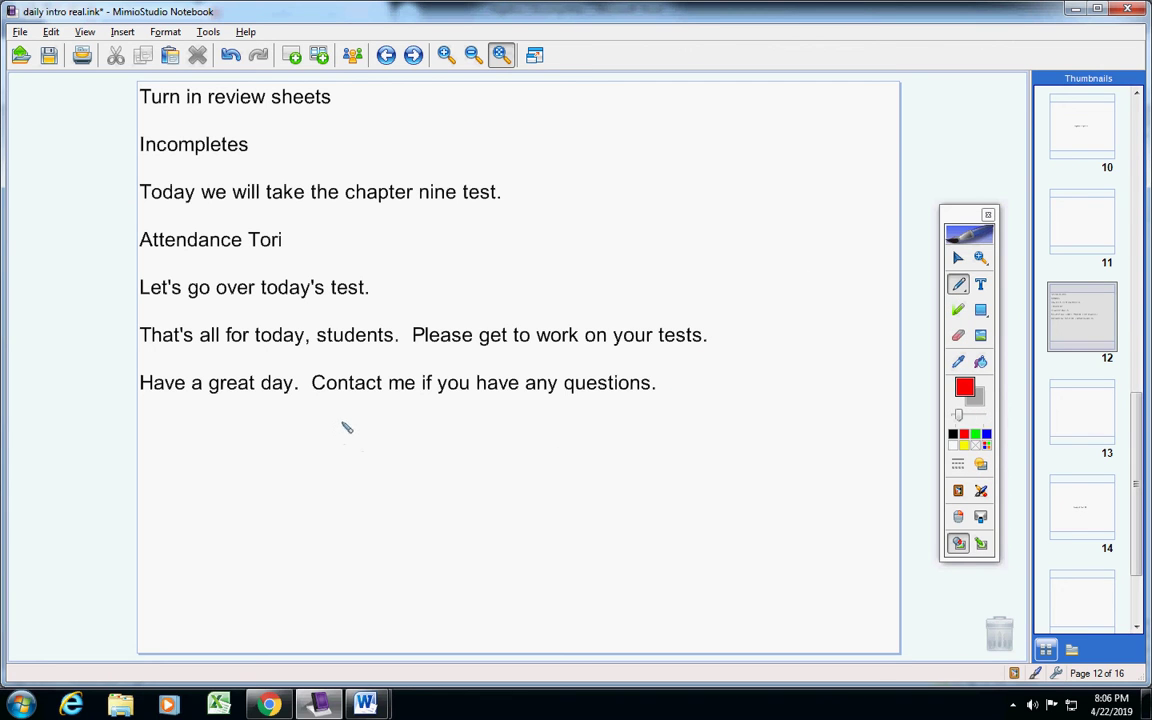
mouse_move(336, 444)
mouse_down()
mouse_move(353, 473)
mouse_move(382, 473)
mouse_move(378, 463)
mouse_move(377, 477)
mouse_up()
mouse_move(392, 430)
mouse_down()
mouse_move(397, 447)
mouse_move(428, 433)
mouse_move(435, 413)
mouse_up()
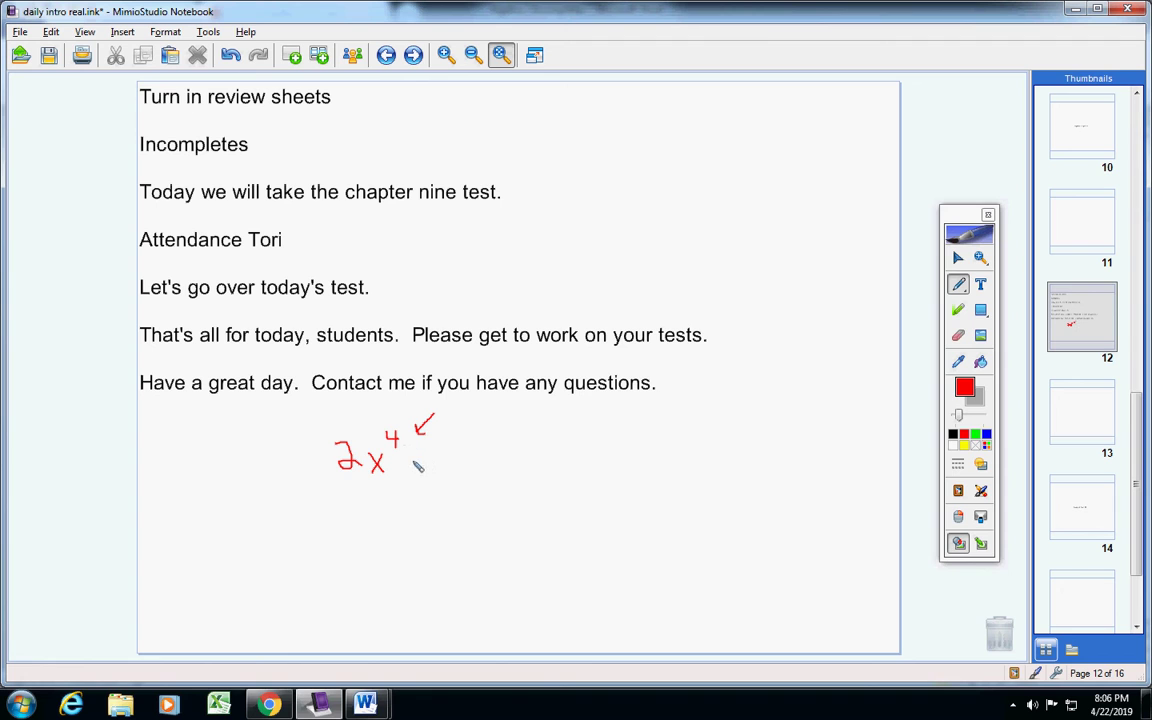
Step: Undo a stray stroke, write 'have 4 zeros' after 2x⁴, and start 'real' beneath
click(230, 54)
mouse_move(520, 438)
mouse_down()
mouse_move(520, 467)
mouse_move(562, 467)
mouse_up()
mouse_move(593, 462)
mouse_down()
mouse_move(694, 478)
mouse_move(702, 466)
mouse_move(743, 466)
mouse_move(763, 480)
mouse_move(750, 466)
mouse_up()
drag(797, 463, 784, 481)
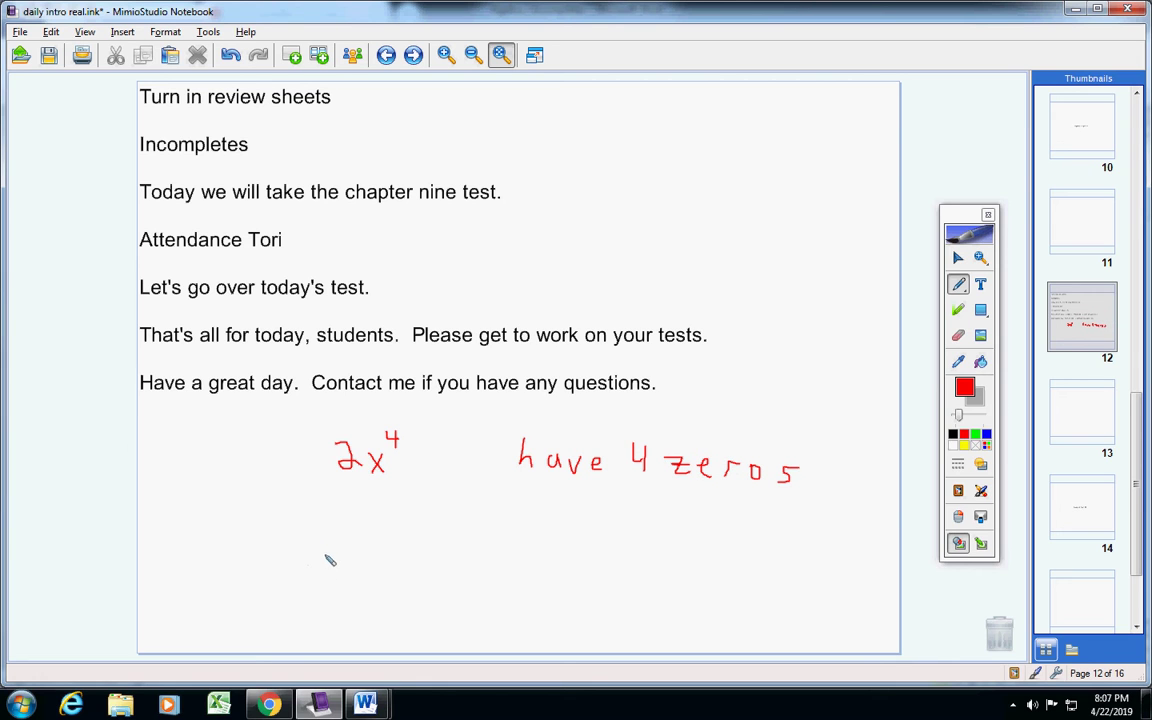
mouse_move(320, 560)
mouse_down()
mouse_move(333, 534)
mouse_move(404, 553)
mouse_move(527, 548)
mouse_move(527, 573)
mouse_up()
click(462, 521)
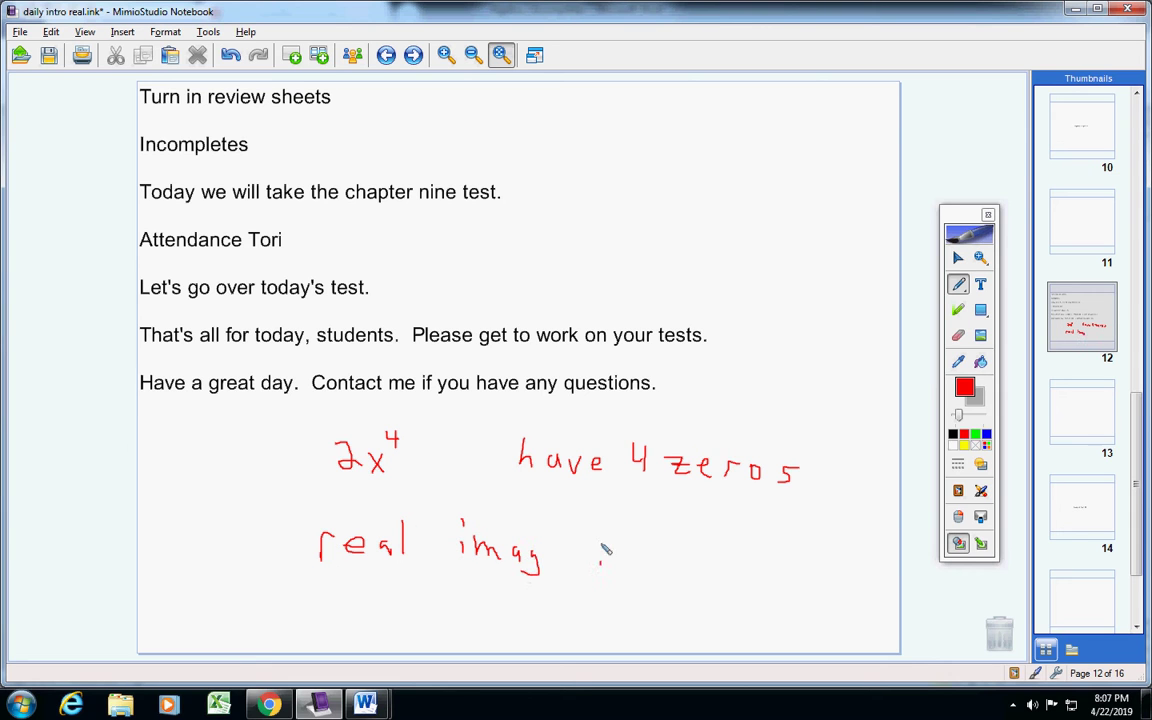
Step: Finish the line so it reads 'real imag repeats' under 2x⁴
drag(600, 545, 600, 563)
mouse_move(603, 553)
mouse_down()
mouse_move(643, 561)
mouse_move(633, 563)
mouse_move(646, 580)
mouse_move(660, 562)
mouse_up()
mouse_move(670, 560)
mouse_down()
mouse_move(731, 576)
mouse_move(744, 556)
mouse_move(744, 574)
mouse_up()
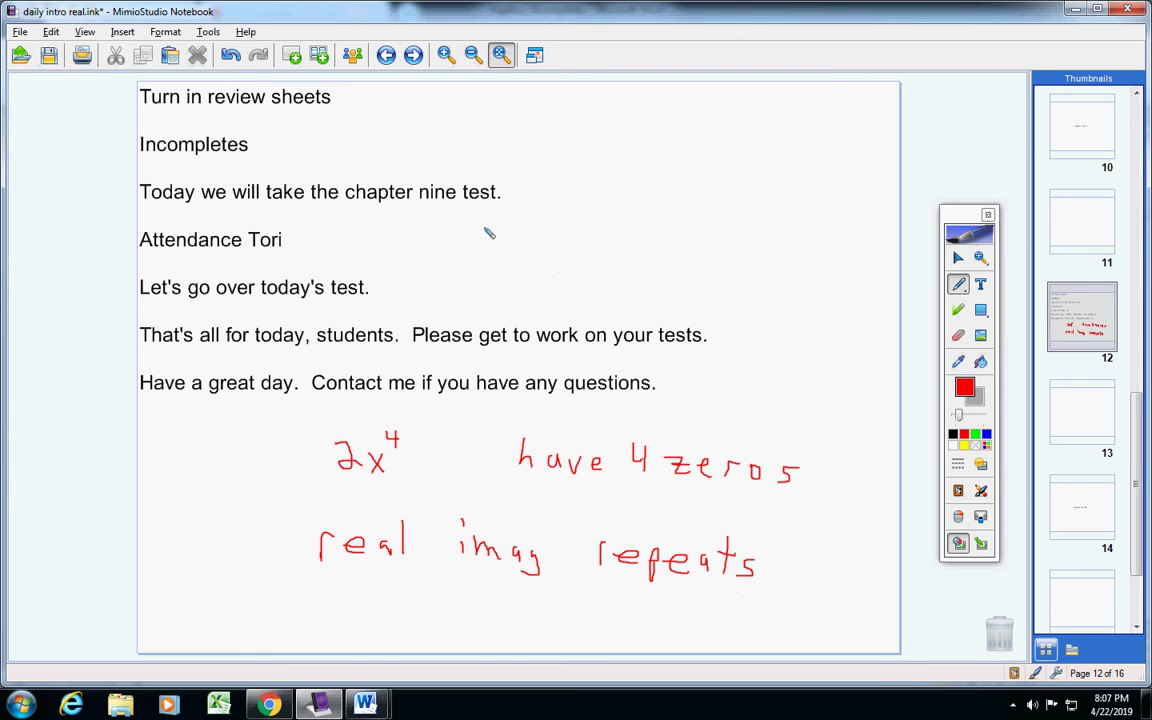
Step: Sketch factor brackets with x beside Attendance Tori, then erase all the red handwriting
drag(481, 228, 479, 250)
mouse_move(546, 226)
mouse_down()
mouse_move(541, 246)
mouse_move(561, 236)
mouse_move(562, 252)
mouse_up()
mouse_move(626, 229)
mouse_down()
mouse_move(626, 252)
mouse_move(644, 254)
mouse_up()
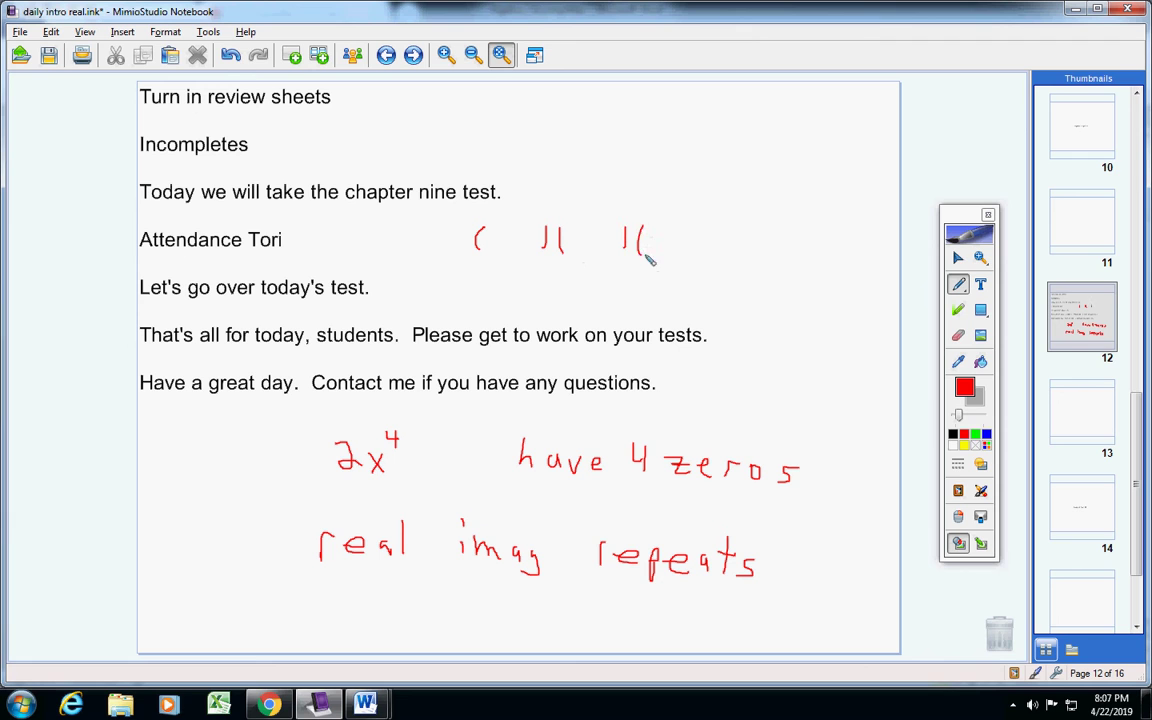
mouse_move(703, 229)
mouse_down()
mouse_move(708, 257)
mouse_move(778, 248)
mouse_up()
mouse_move(604, 102)
mouse_down()
mouse_move(622, 103)
mouse_move(614, 125)
mouse_up()
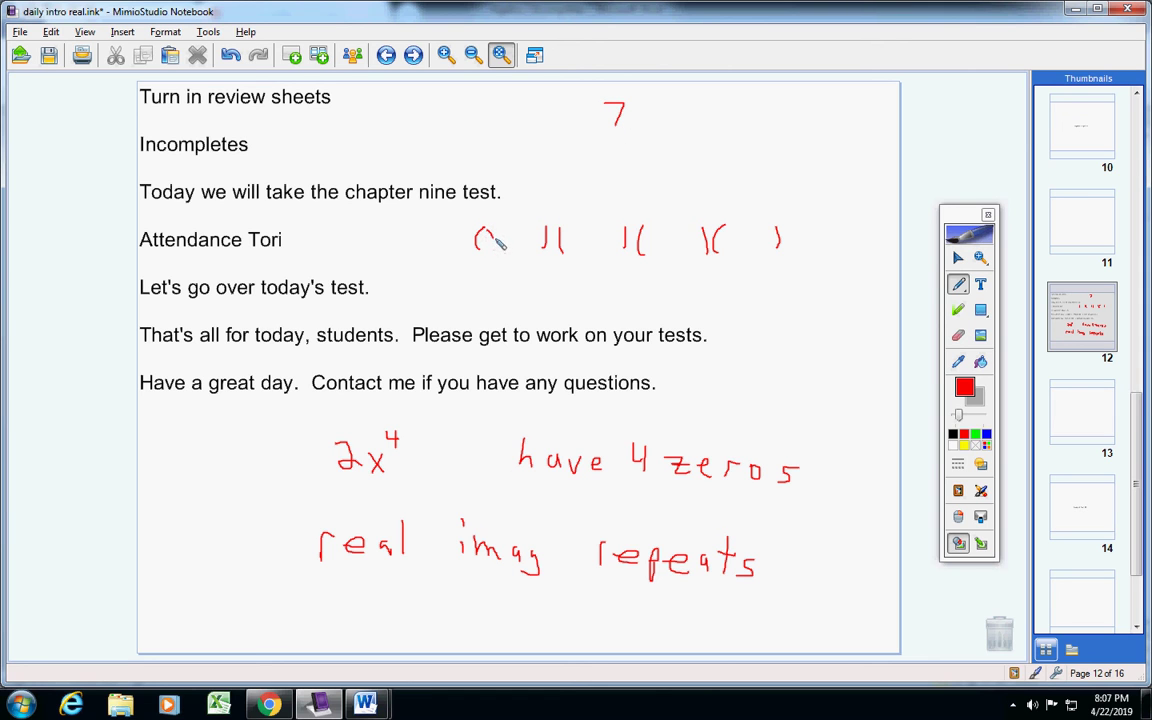
mouse_move(486, 228)
mouse_down()
mouse_move(499, 249)
mouse_move(485, 249)
mouse_move(521, 253)
mouse_up()
click(958, 335)
mouse_move(722, 240)
mouse_down()
mouse_move(635, 247)
mouse_move(789, 481)
mouse_move(581, 507)
mouse_move(474, 536)
mouse_up()
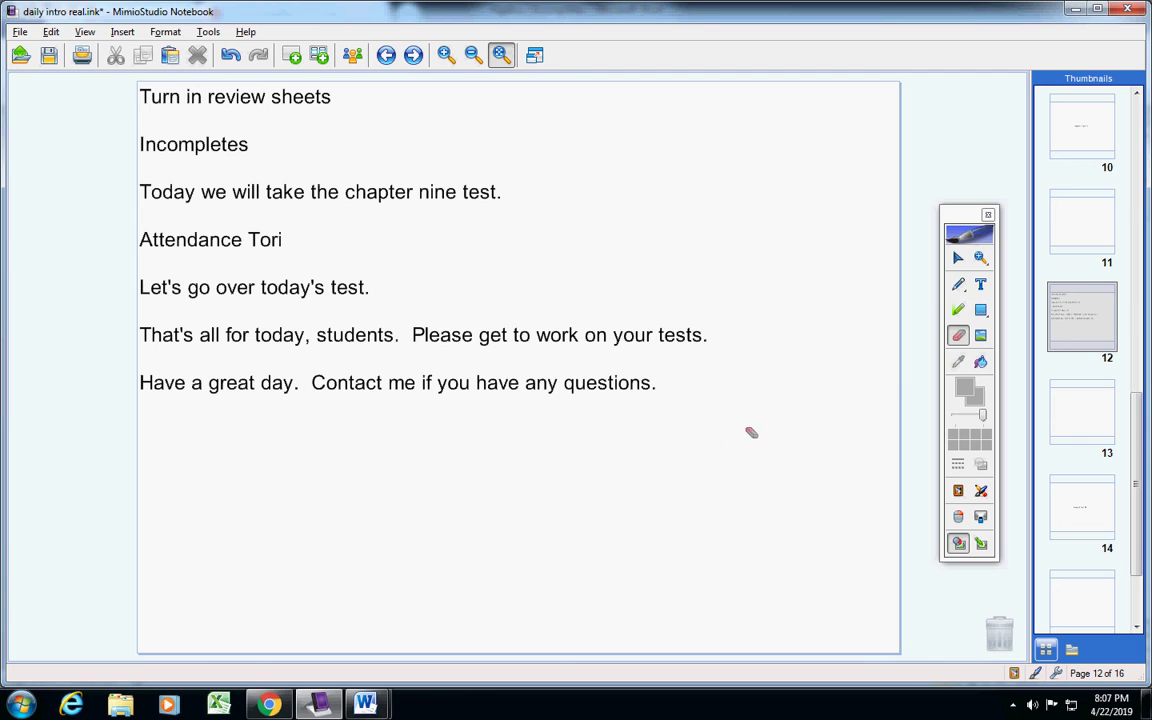
click(958, 284)
mouse_move(565, 267)
mouse_down()
mouse_move(582, 281)
mouse_move(564, 282)
mouse_move(600, 266)
mouse_up()
mouse_move(605, 269)
mouse_down()
mouse_move(626, 281)
mouse_move(655, 260)
mouse_move(665, 276)
mouse_move(683, 264)
mouse_move(697, 277)
mouse_move(714, 271)
mouse_move(714, 284)
mouse_move(764, 261)
mouse_up()
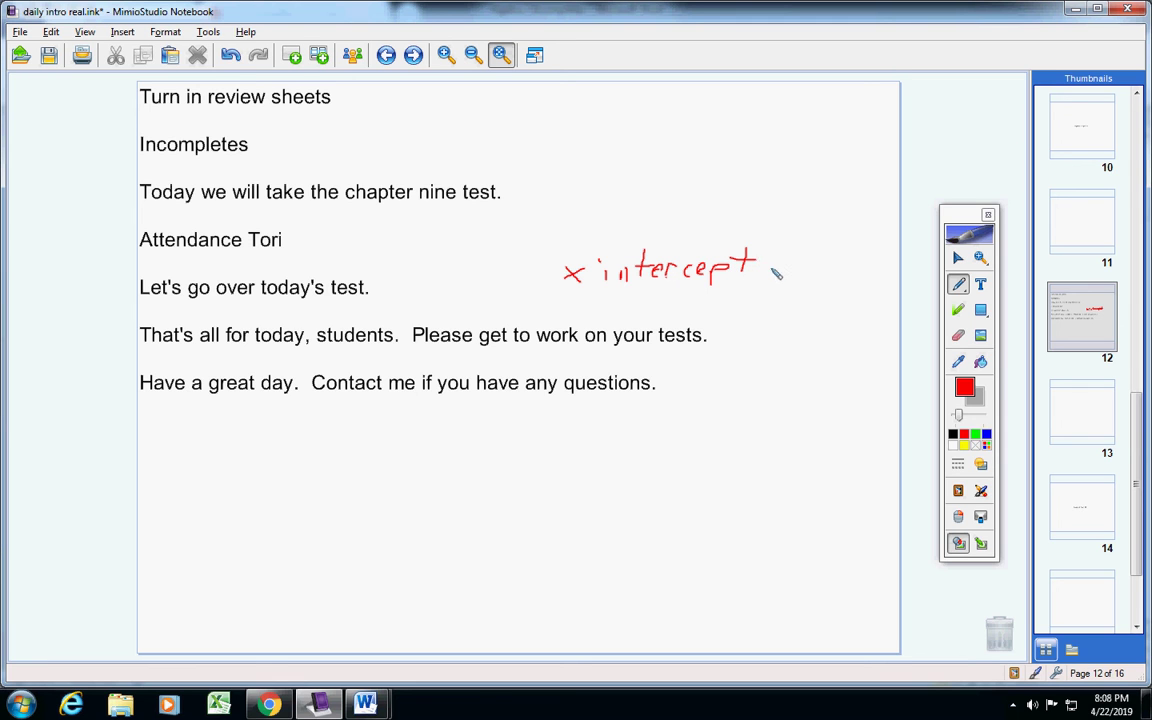
click(958, 335)
drag(766, 262, 549, 318)
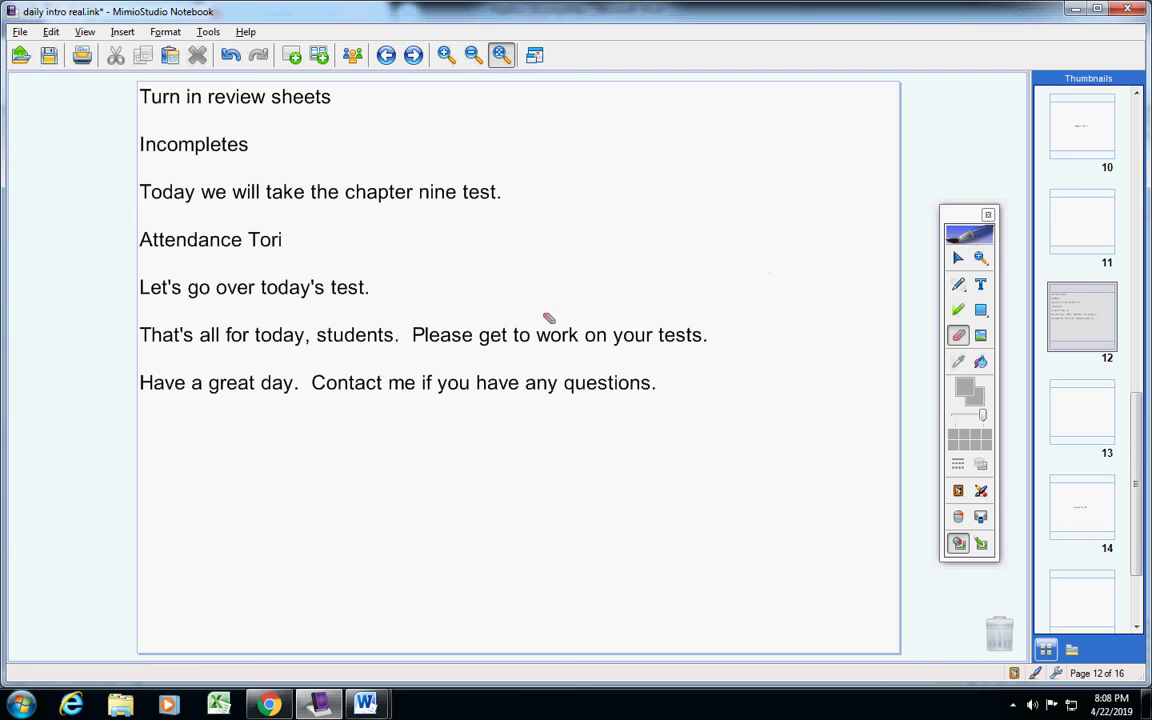